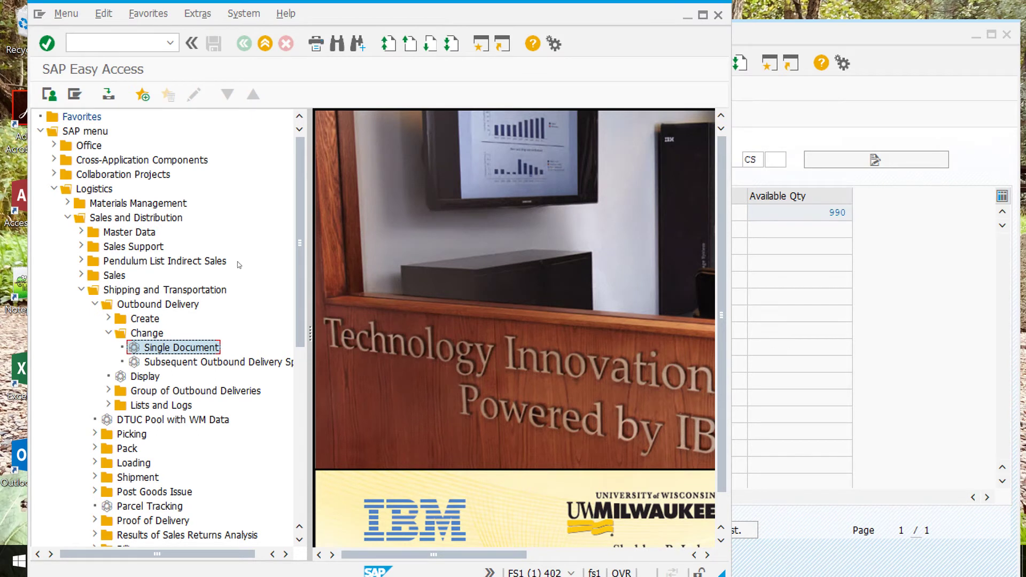
# Go to Logistics > Sales and Distribution > Billing > Billing Document and launch Process Billing Due List.
pyautogui.click(92, 189)
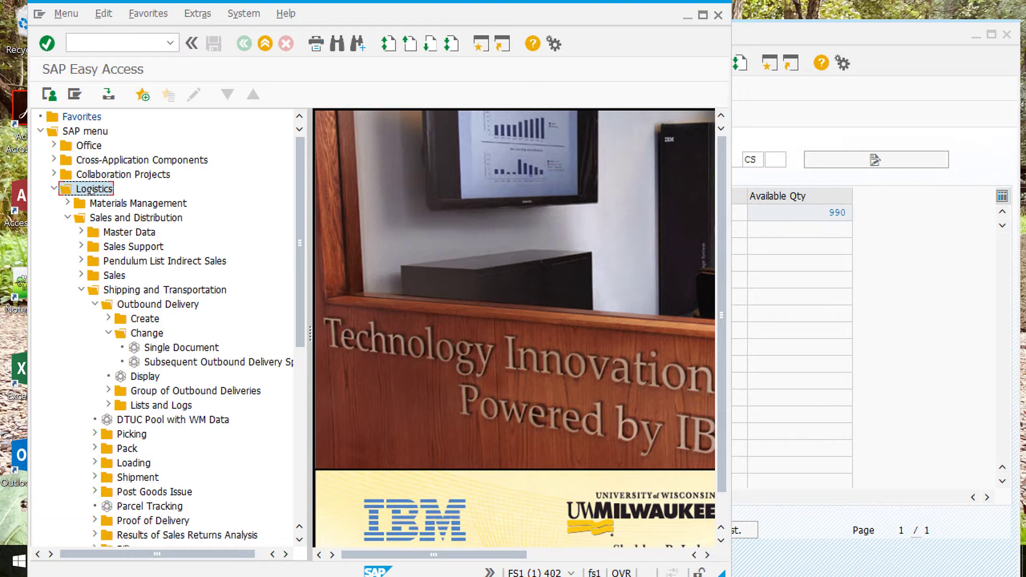
pyautogui.click(122, 219)
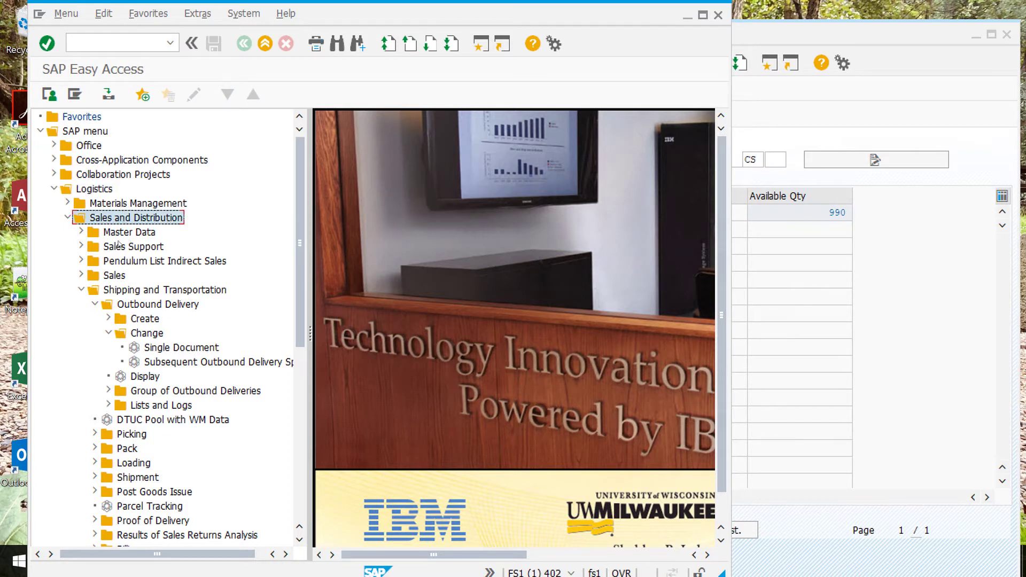
pyautogui.click(82, 291)
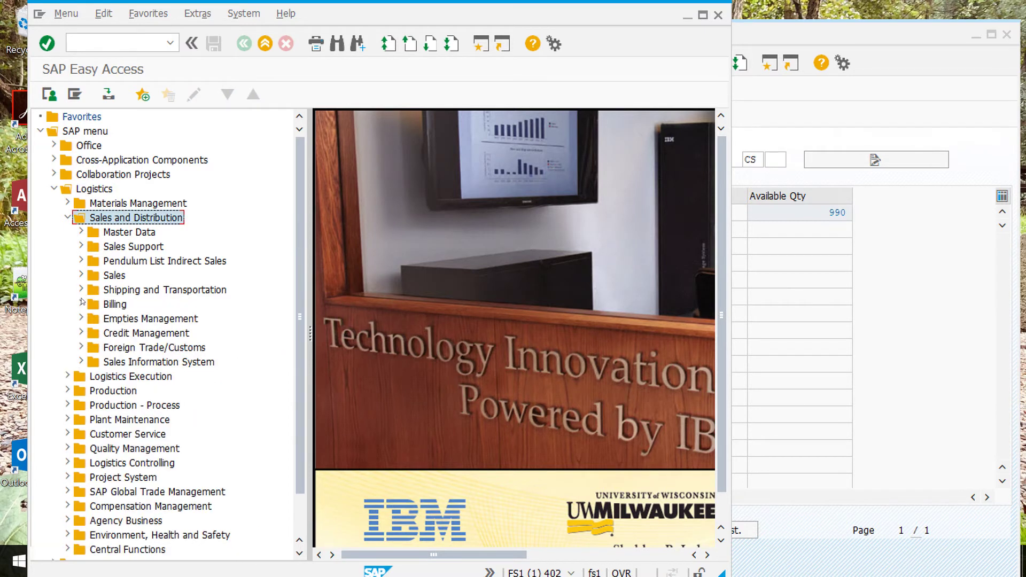
pyautogui.doubleClick(113, 306)
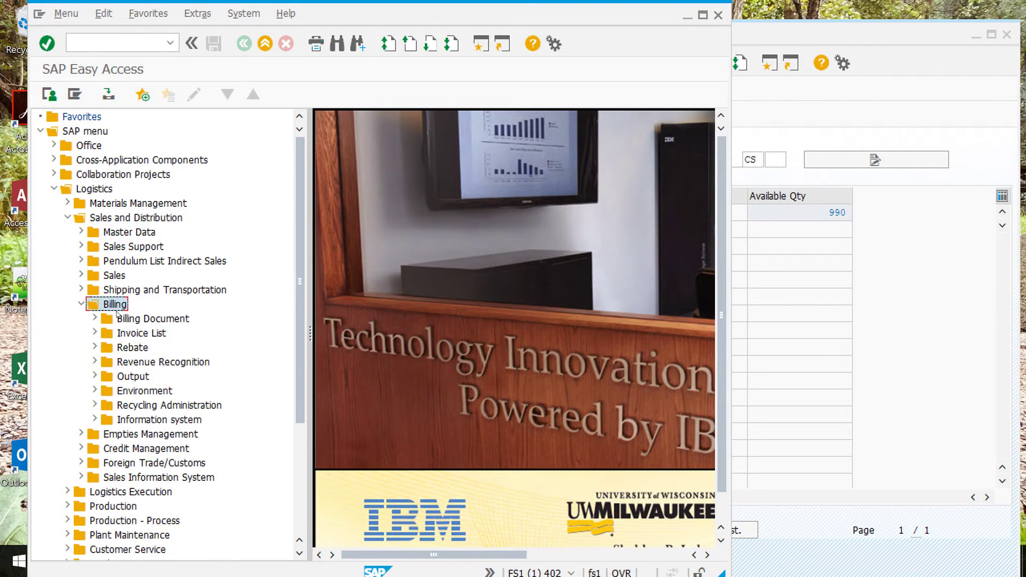
pyautogui.doubleClick(167, 319)
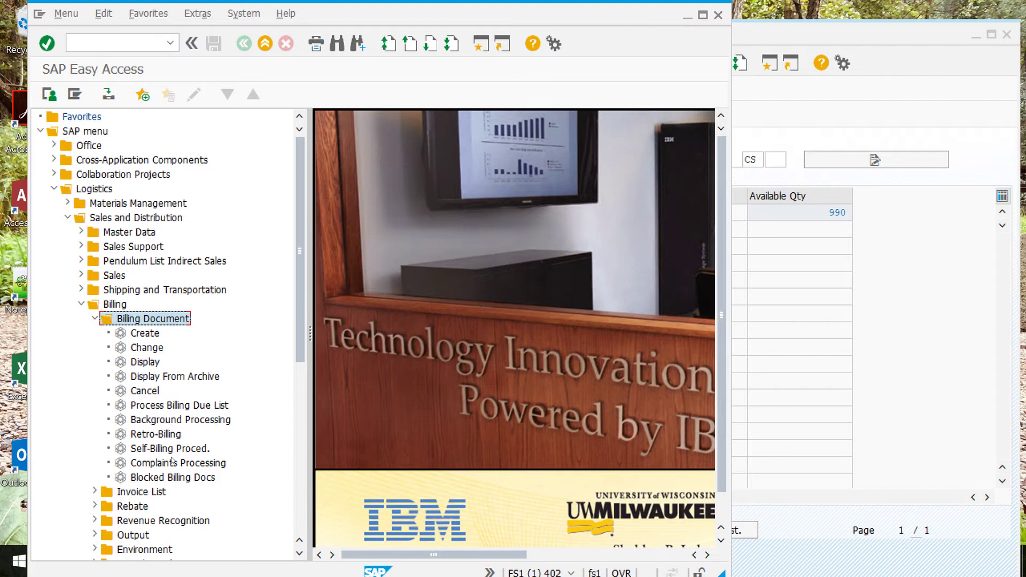
pyautogui.doubleClick(180, 405)
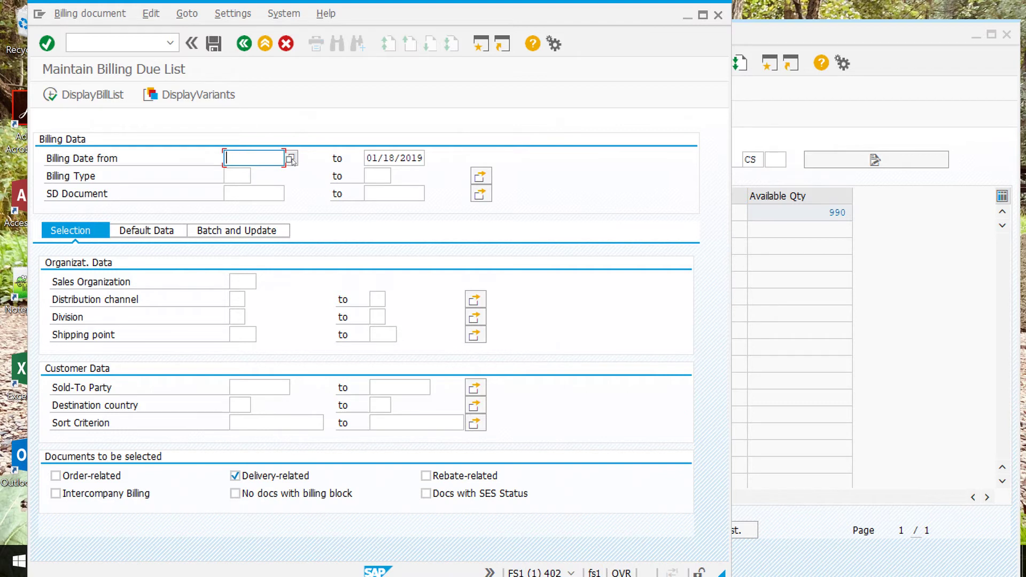
# Set billing date from 01/11/2019 and sales organization 48fs, and include order-related documents.
pyautogui.click(295, 158)
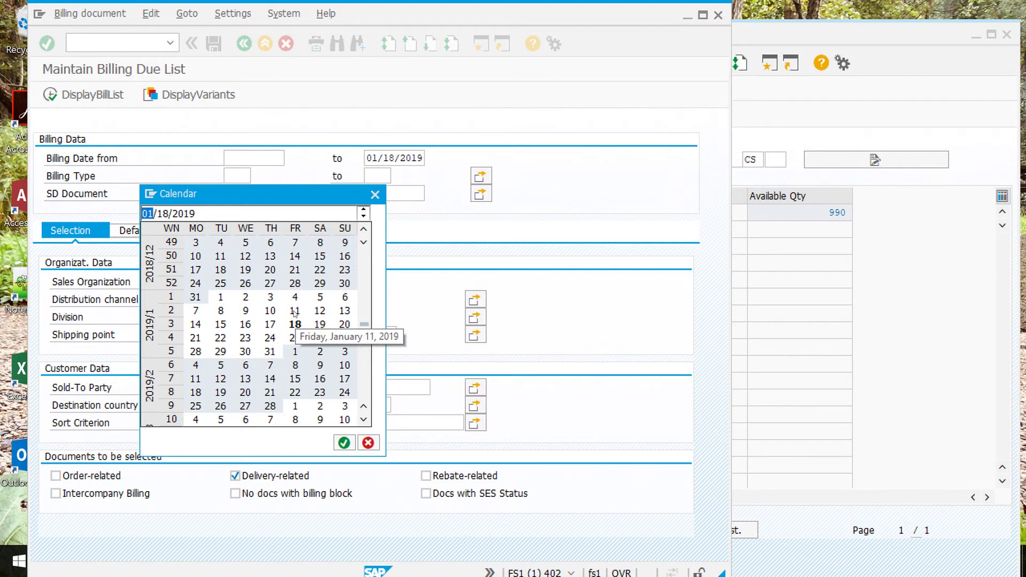
pyautogui.doubleClick(295, 311)
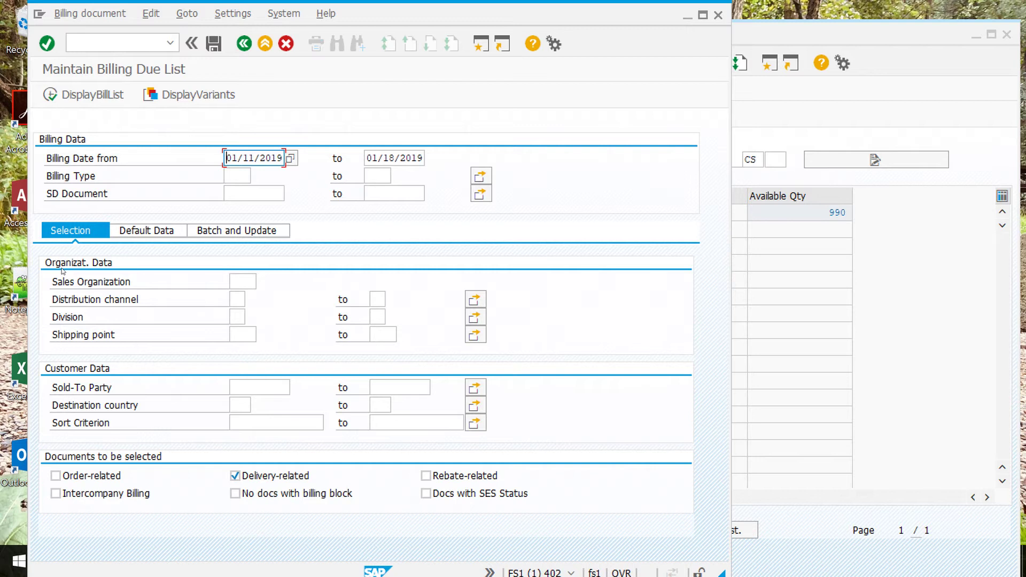
pyautogui.click(243, 282)
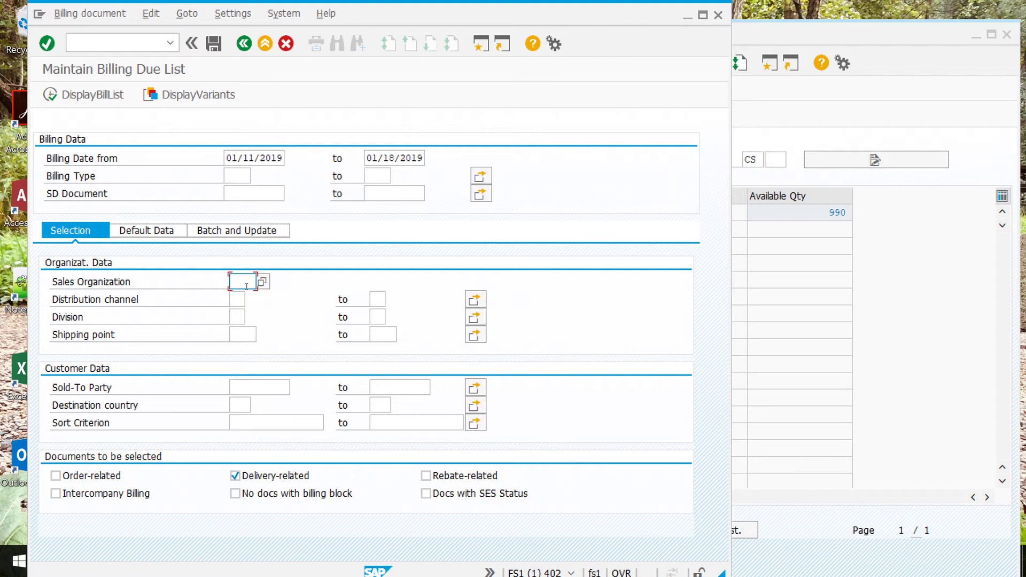
pyautogui.write('48fs')
pyautogui.click(55, 476)
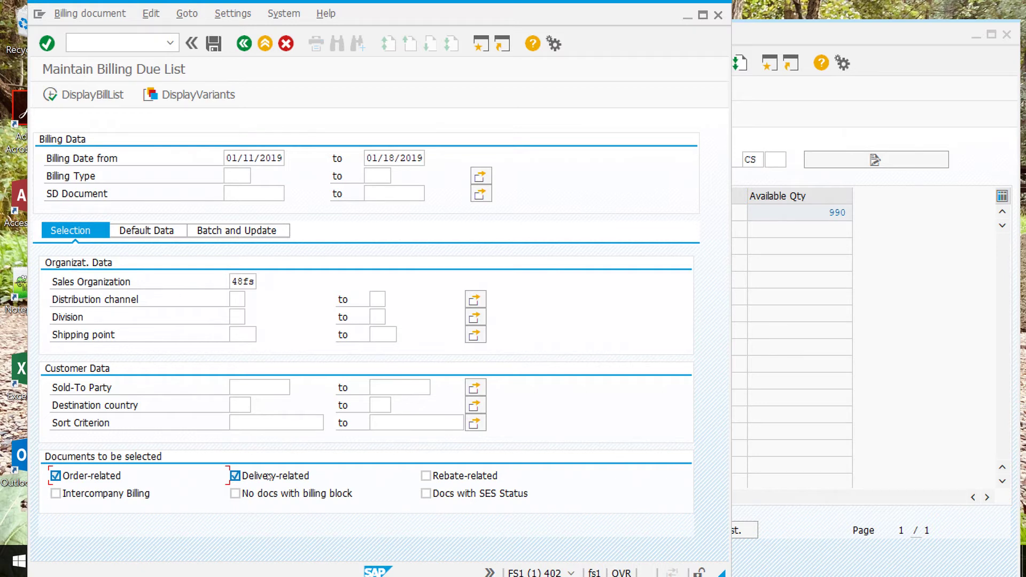
# Display the billing due list and create a collective invoice for delivery 80000065.
pyautogui.click(98, 100)
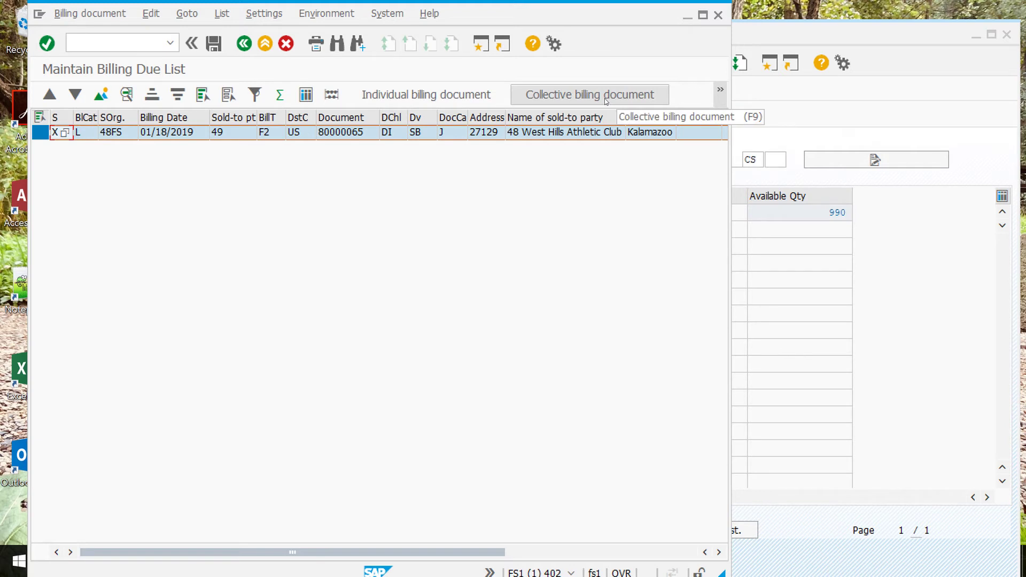
pyautogui.click(605, 98)
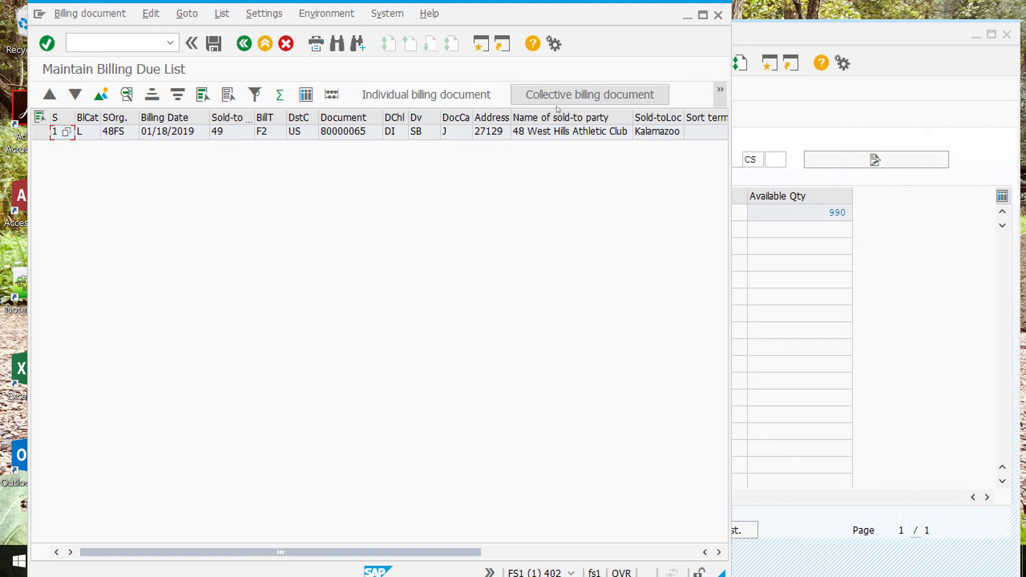
pyautogui.click(243, 43)
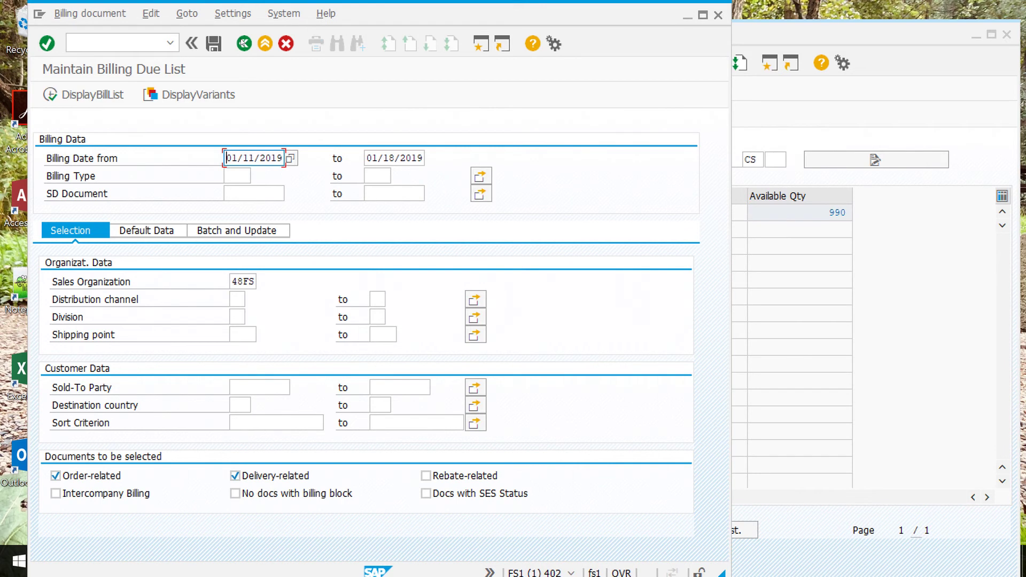
# Collapse the Billing menu and open Shipping and Transportation > Outbound Delivery > Display.
pyautogui.click(244, 42)
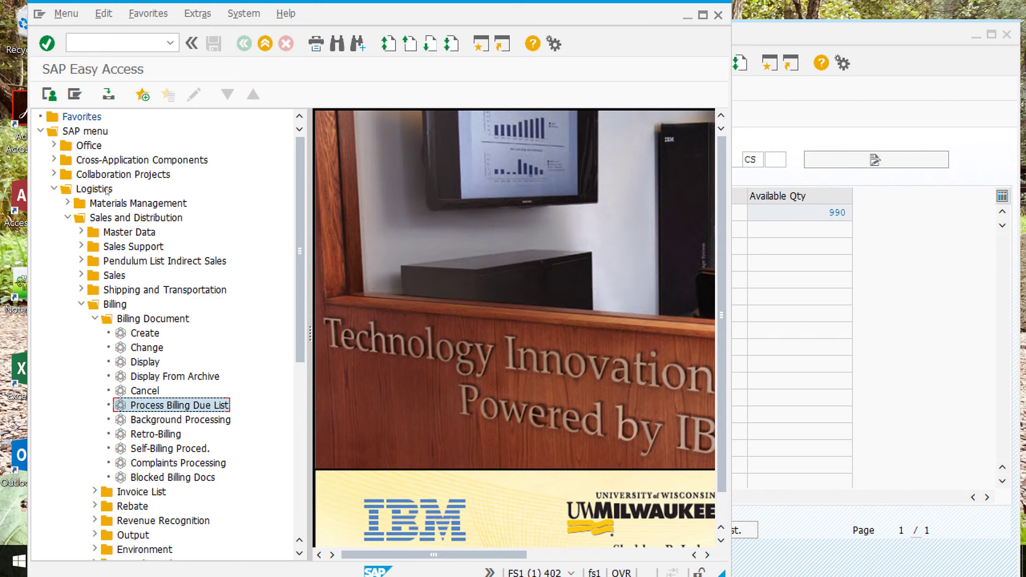
pyautogui.click(124, 220)
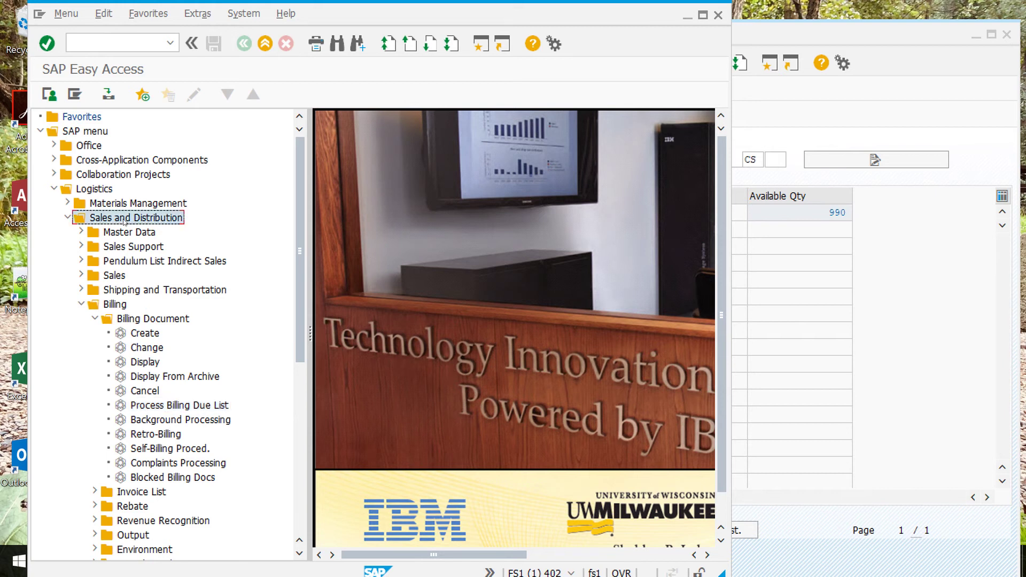
pyautogui.click(142, 291)
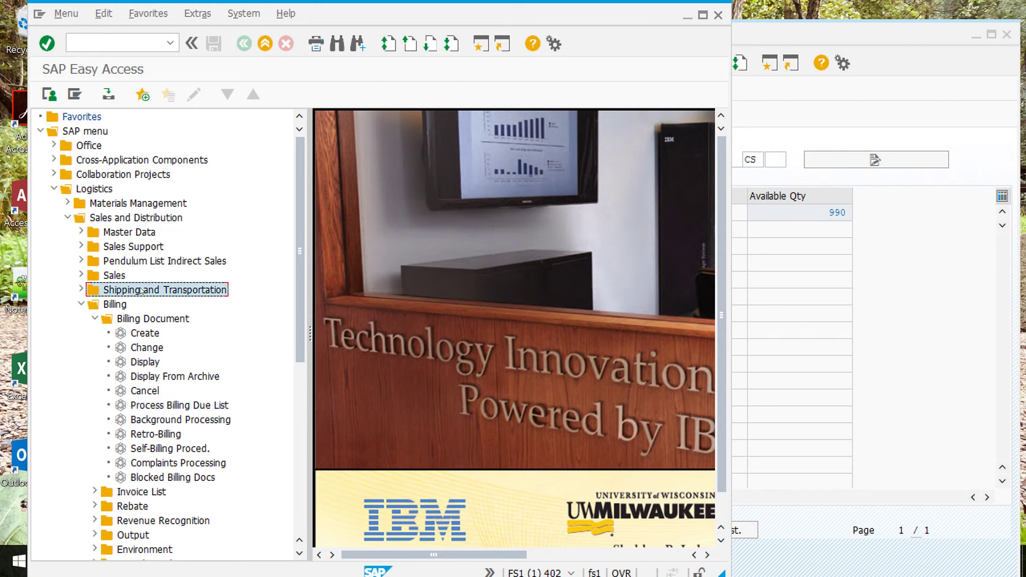
pyautogui.click(95, 319)
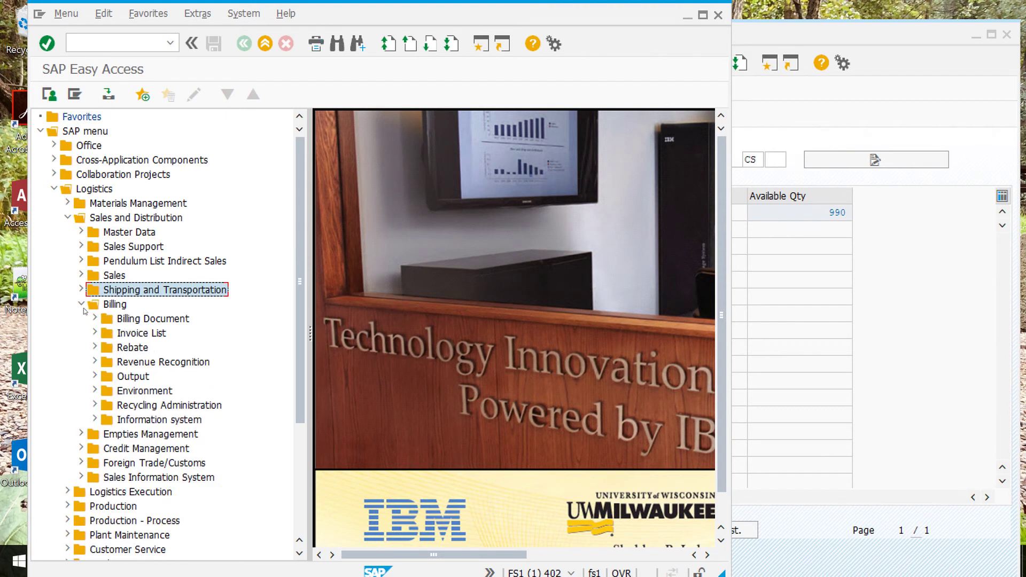
pyautogui.click(82, 304)
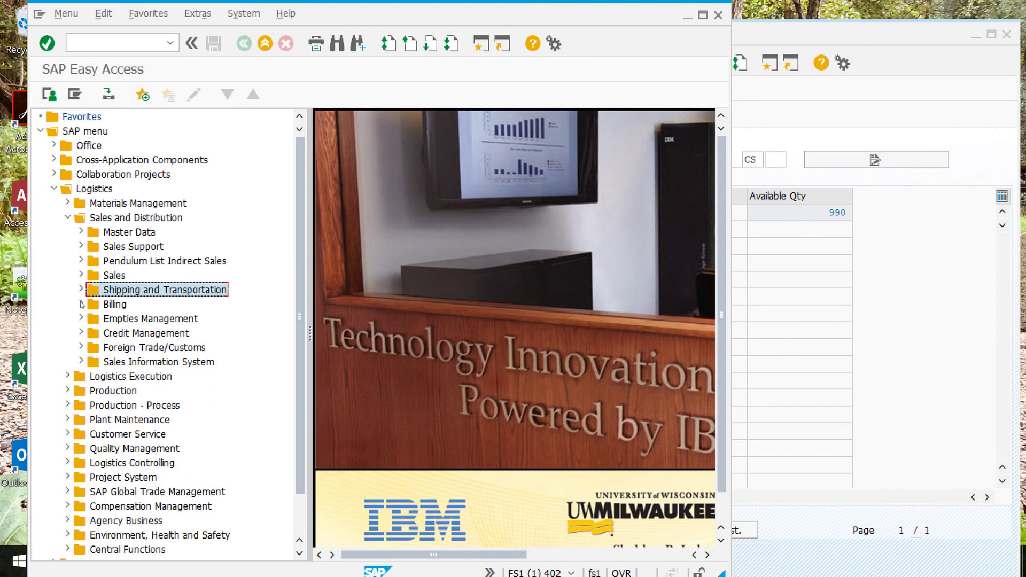
pyautogui.click(82, 289)
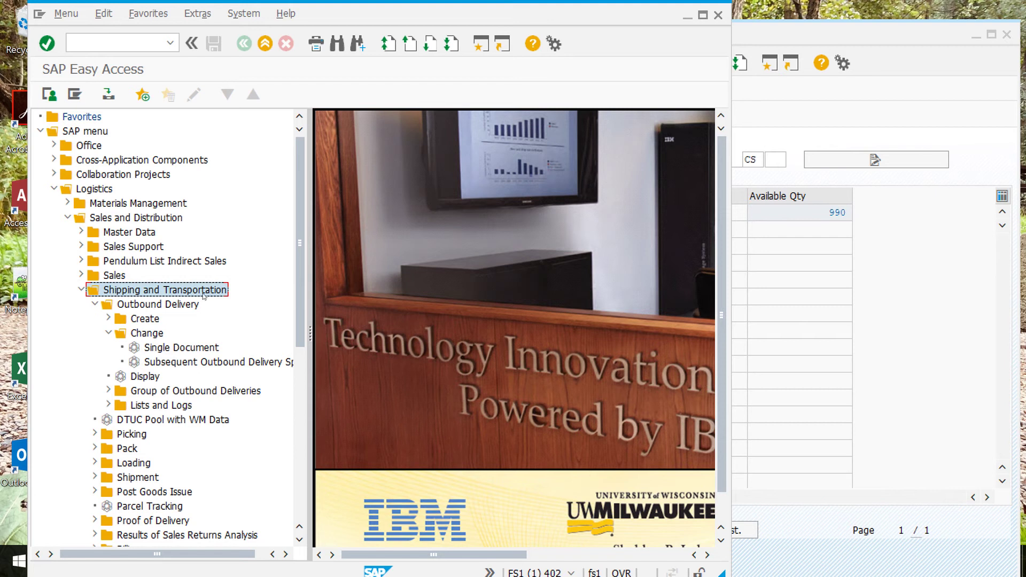
pyautogui.click(166, 308)
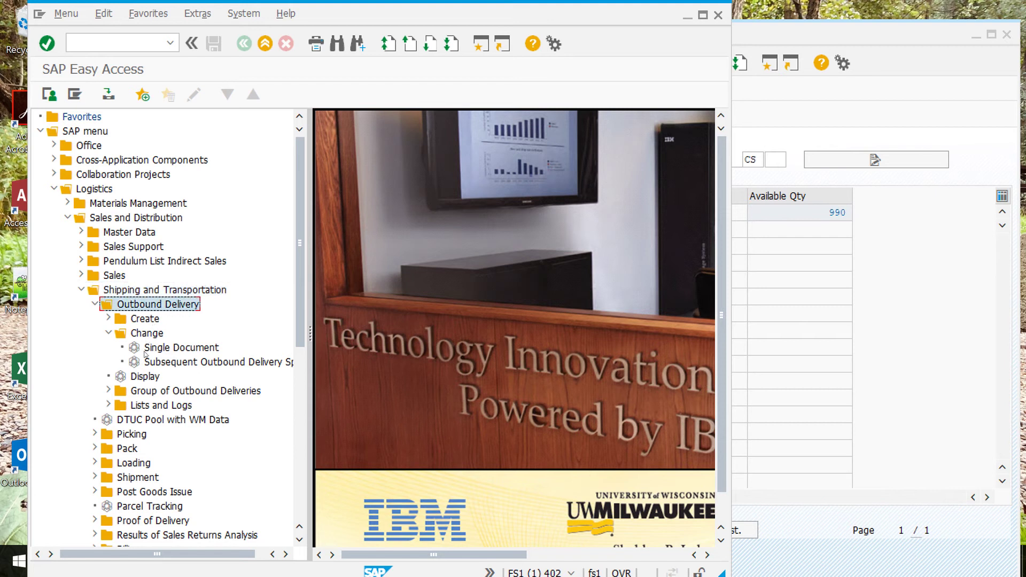
pyautogui.click(140, 377)
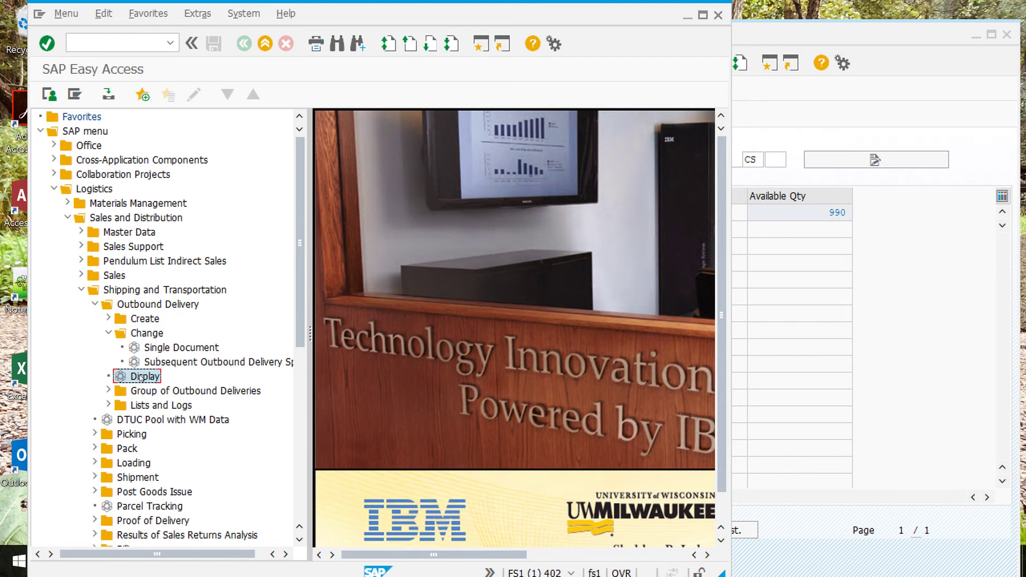
pyautogui.doubleClick(126, 377)
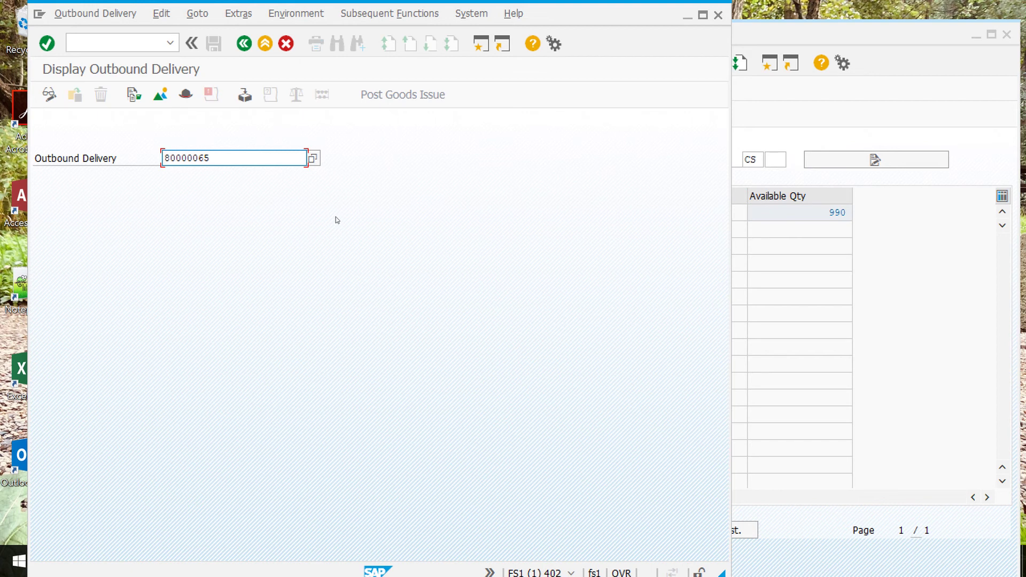
# Show delivery 80000065's document flow through Environment > Document Flow.
pyautogui.click(311, 14)
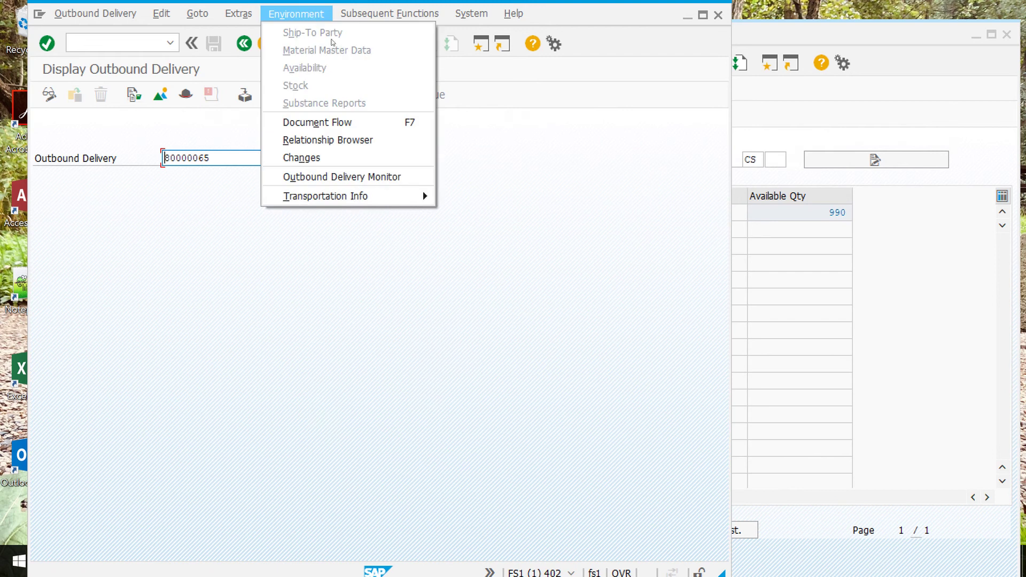
pyautogui.click(341, 123)
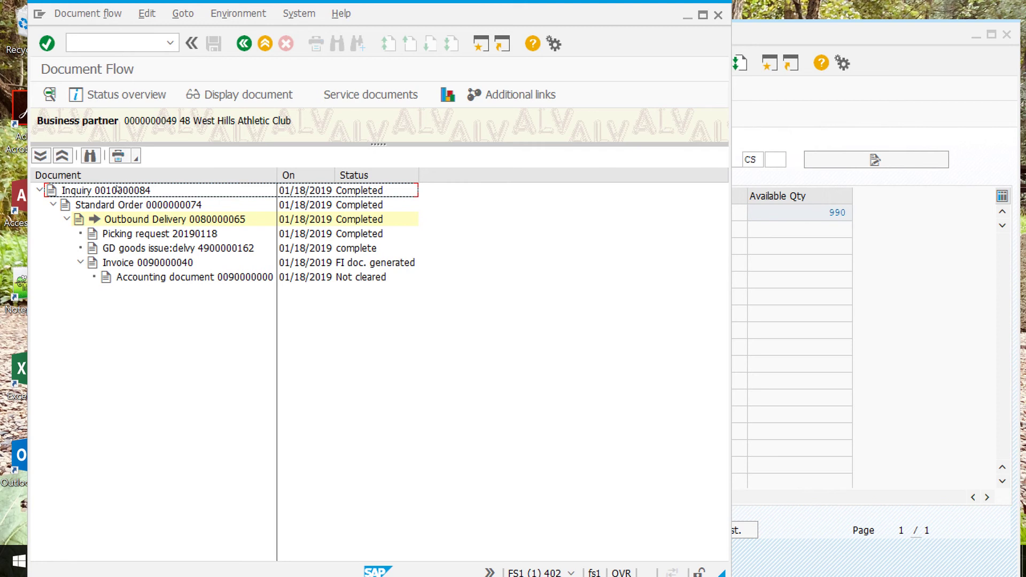
pyautogui.click(146, 279)
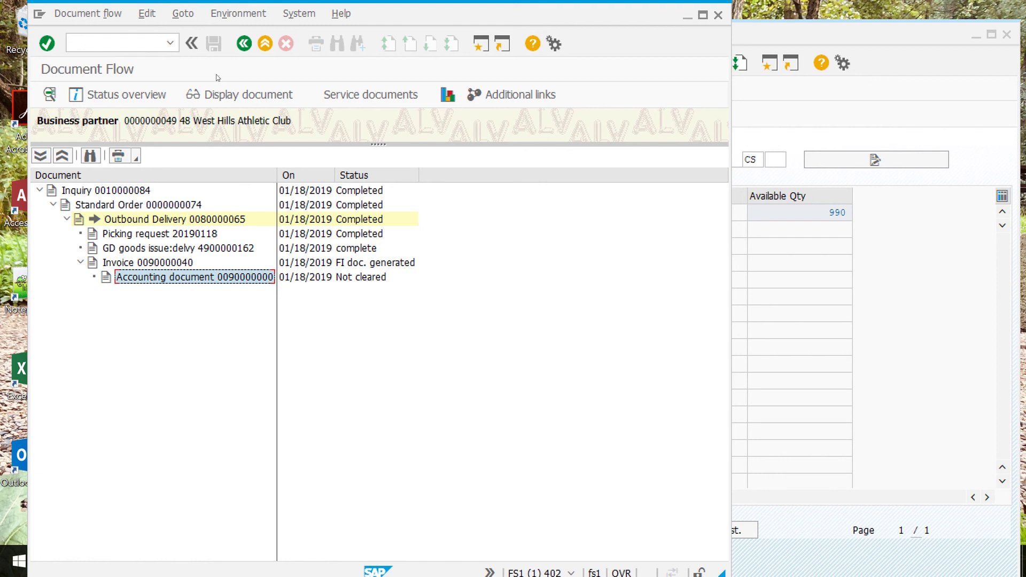
pyautogui.click(253, 96)
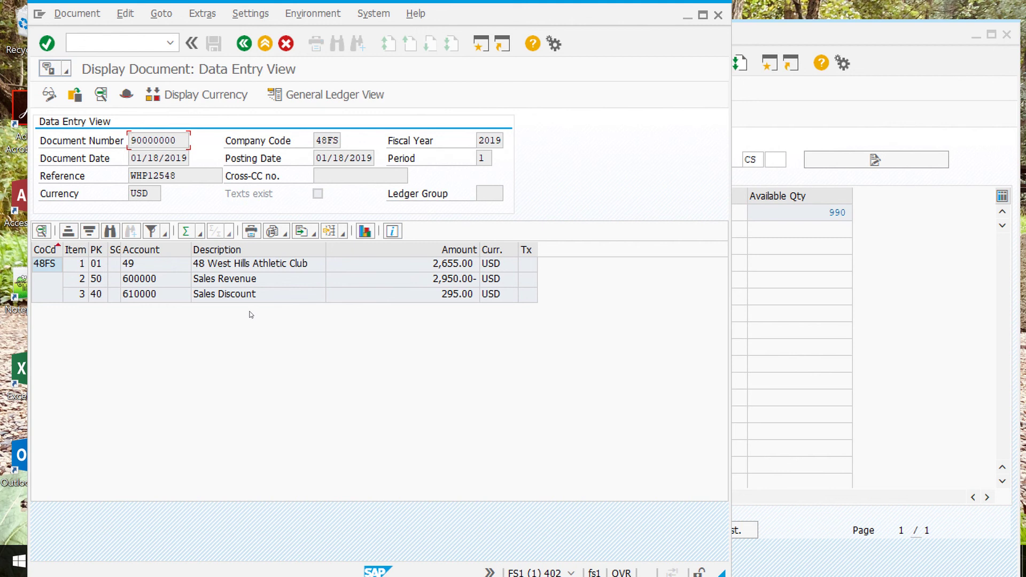
# Back out through the document flow and delivery screens to SAP Easy Access.
pyautogui.click(244, 44)
pyautogui.click(244, 43)
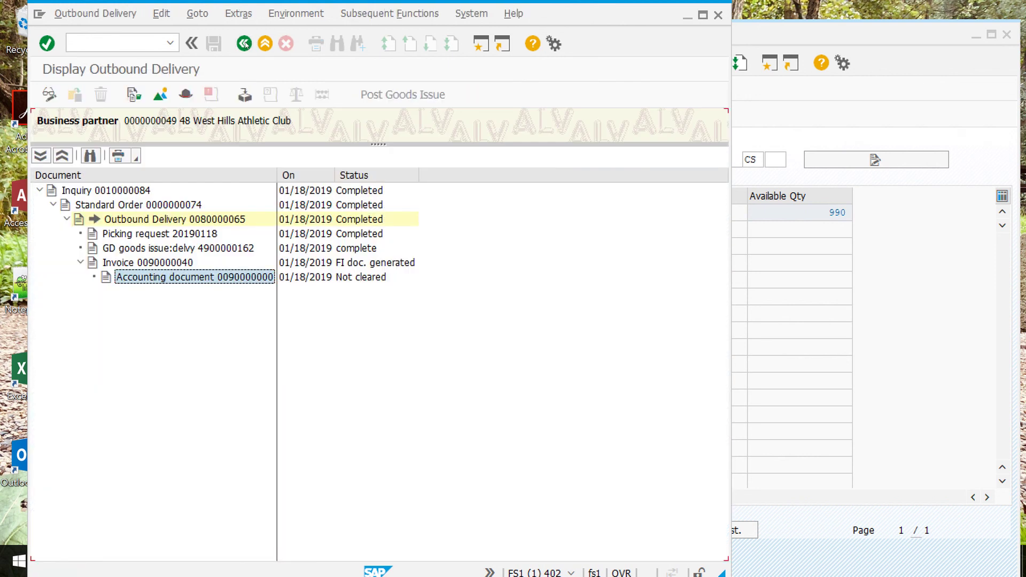
pyautogui.click(244, 44)
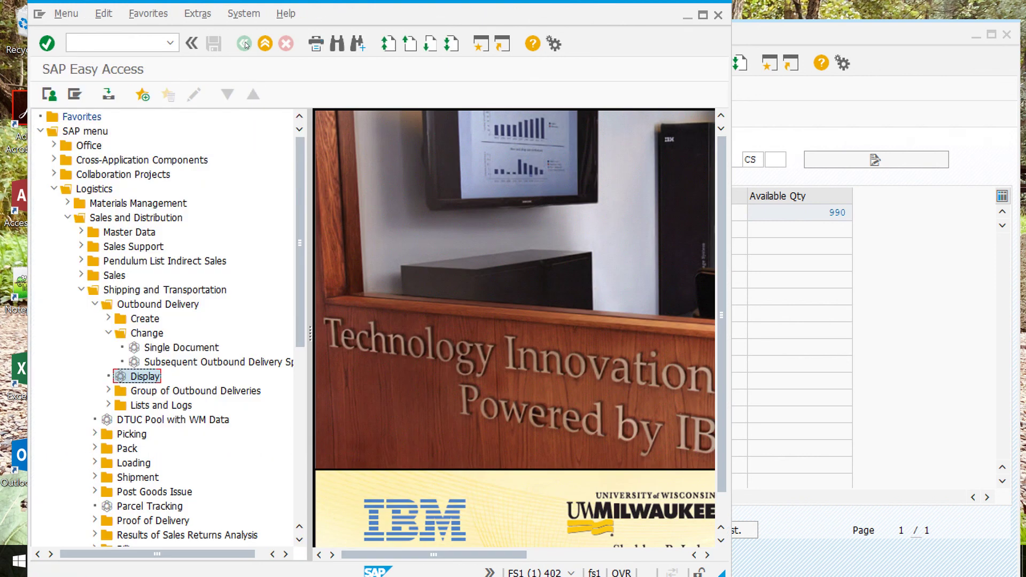